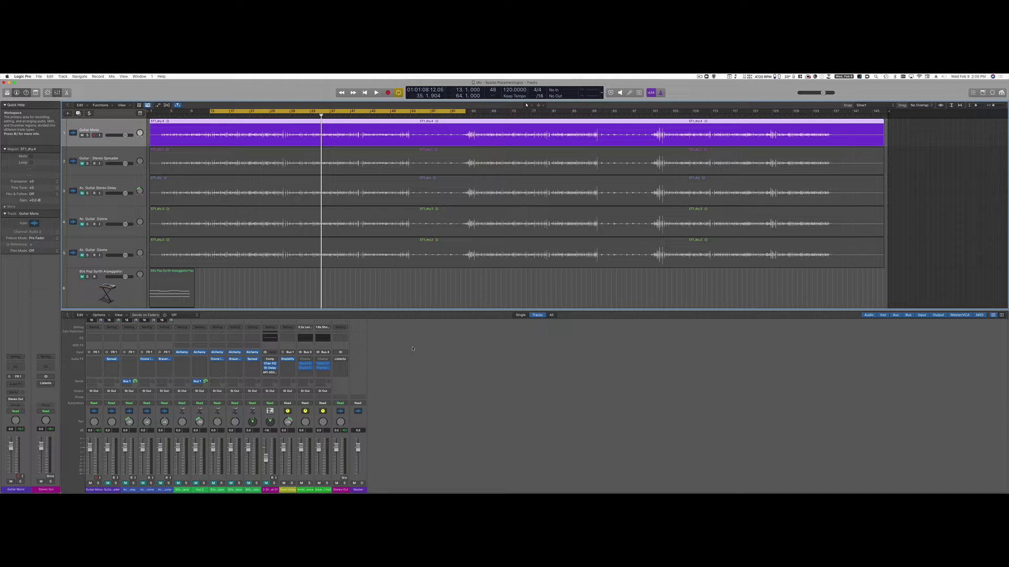
# Play the mono guitar from bar 13 and stop playback around bar 18
pyautogui.press('Return')
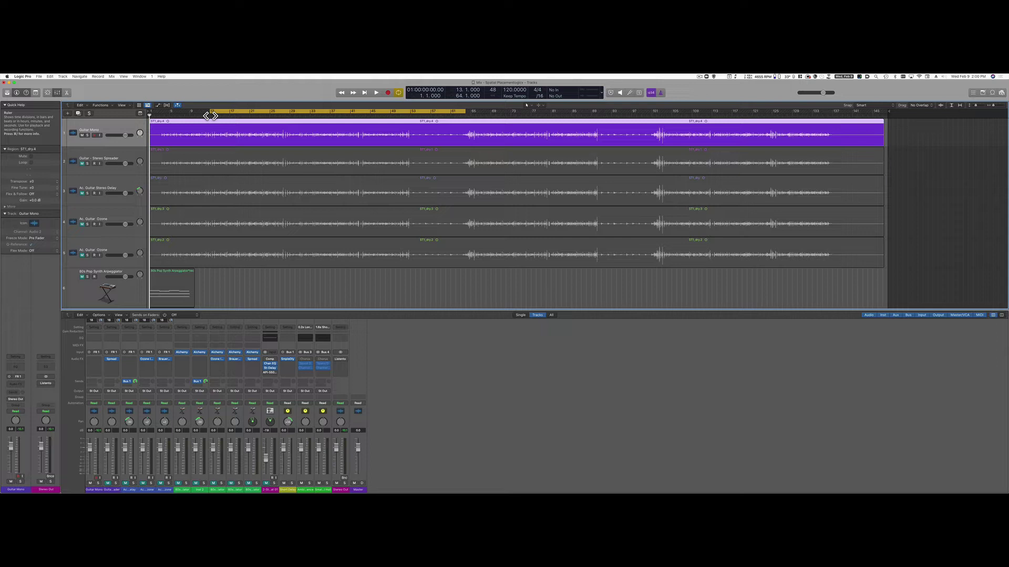
pyautogui.doubleClick(212, 116)
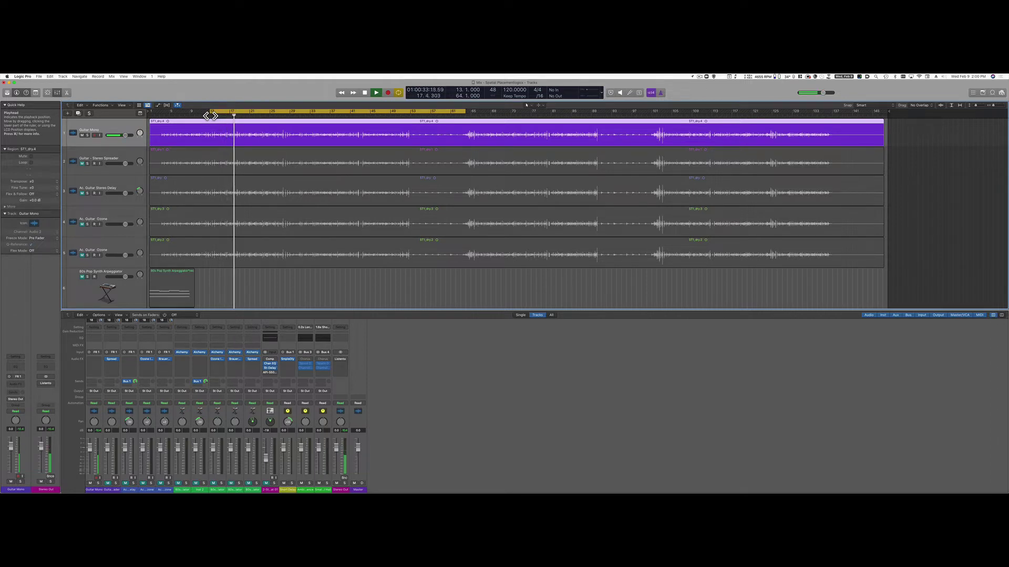
pyautogui.press('space')
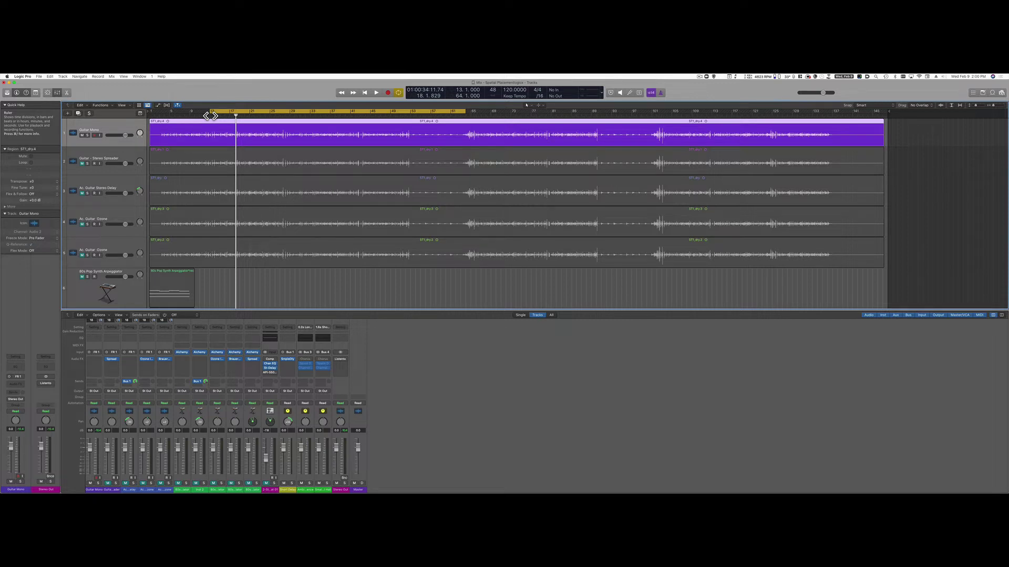
# Reveal the Short Delay aux fed by the Ac. Guitar Stereo Delay's Bus 1 send and open its Sample Delay
pyautogui.click(82, 194)
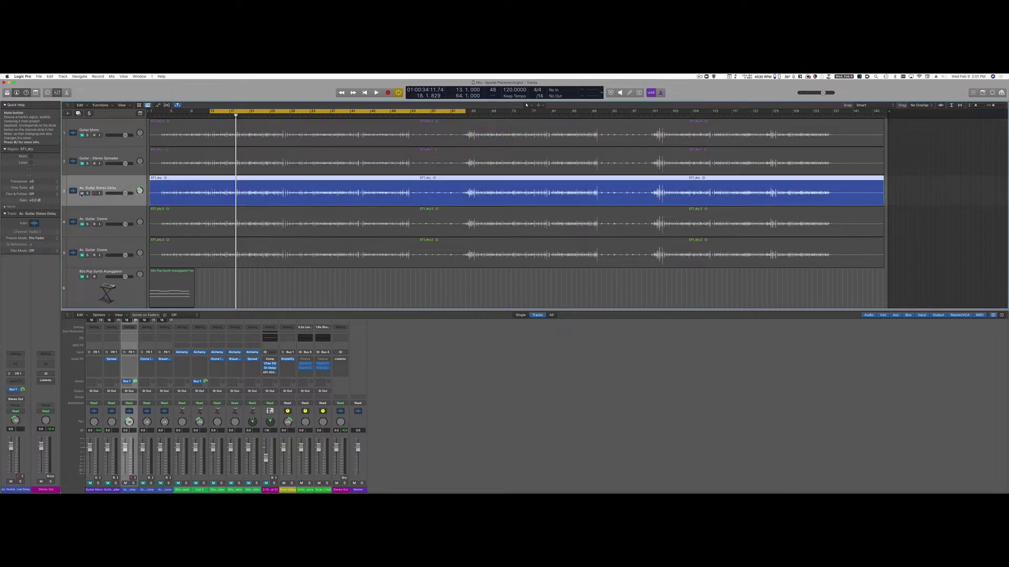
pyautogui.click(82, 193)
pyautogui.click(82, 193)
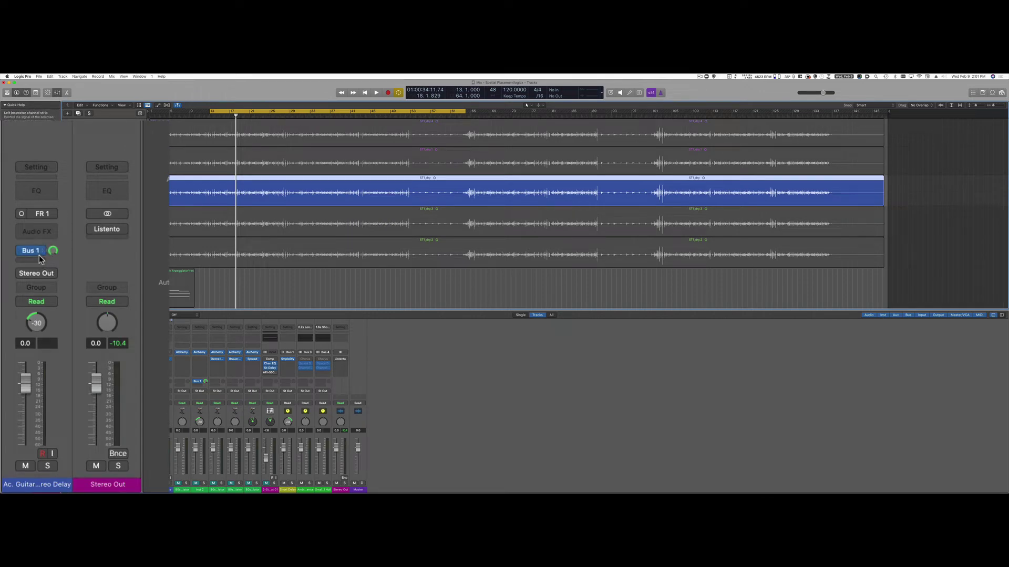
pyautogui.click(31, 252)
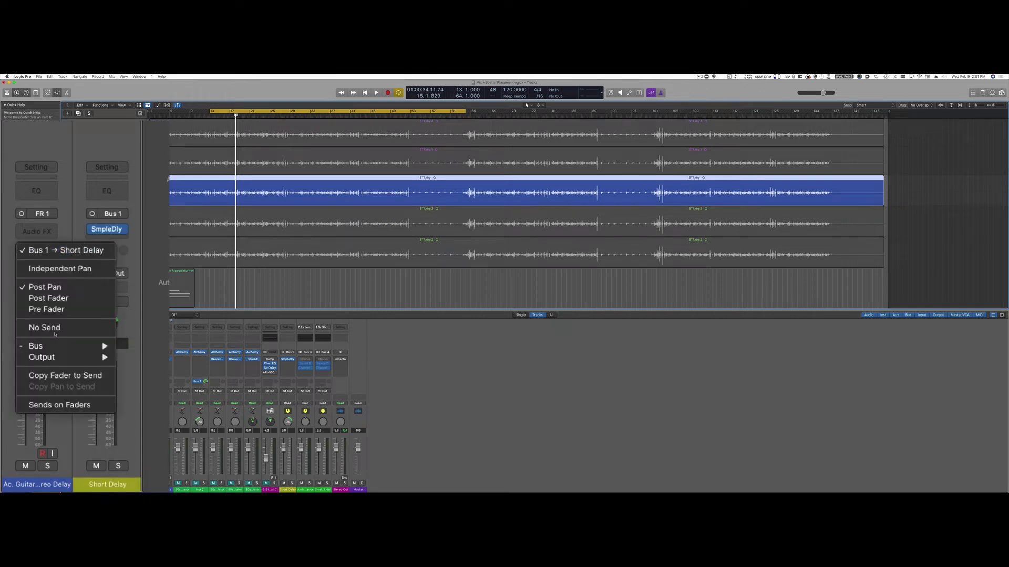
pyautogui.click(115, 414)
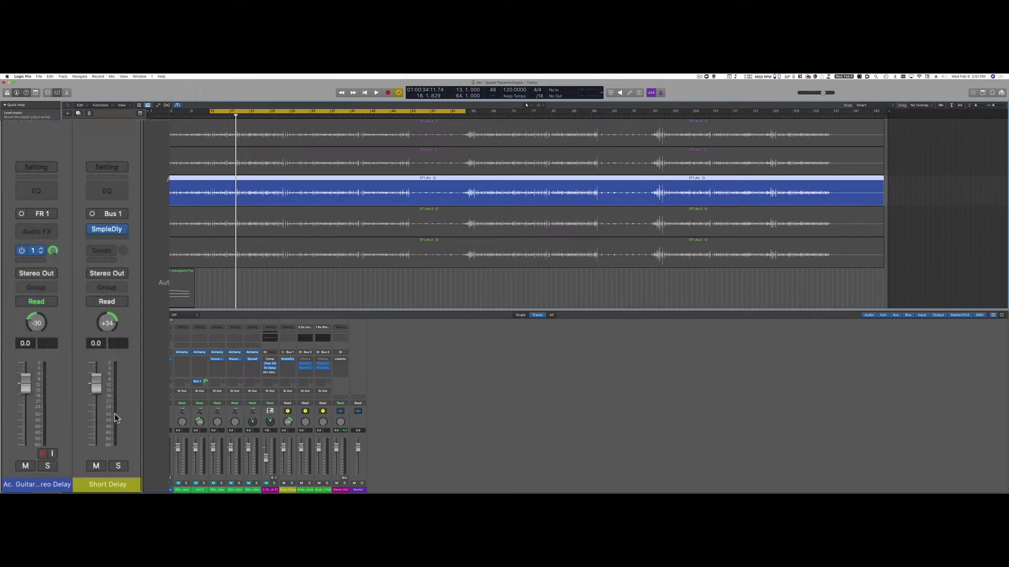
pyautogui.click(108, 230)
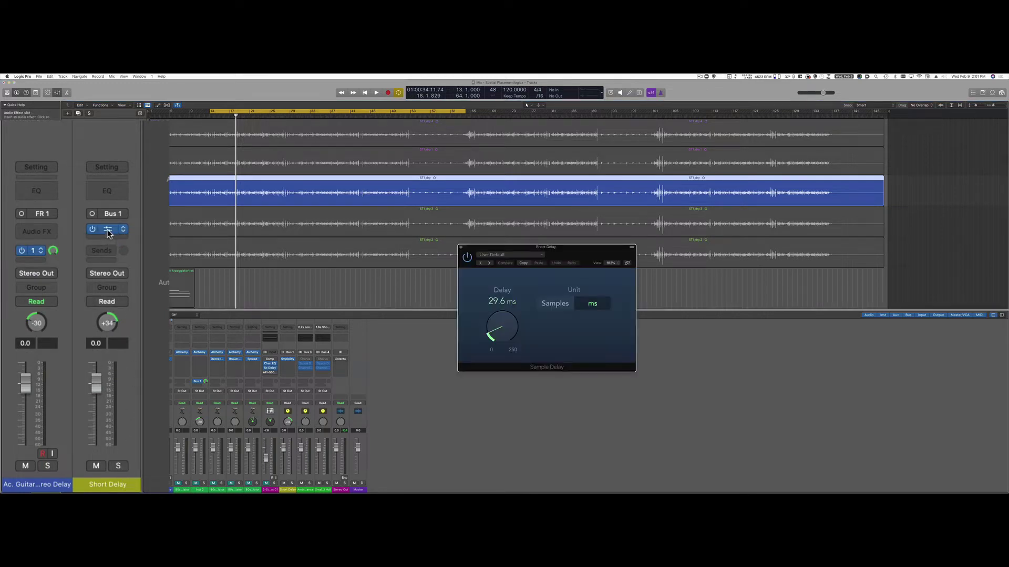
# Pan the Ac. Guitar Stereo Delay channel left and the Short Delay aux right
pyautogui.click(37, 322)
pyautogui.moveTo(37, 323); pyautogui.dragTo(36, 325)
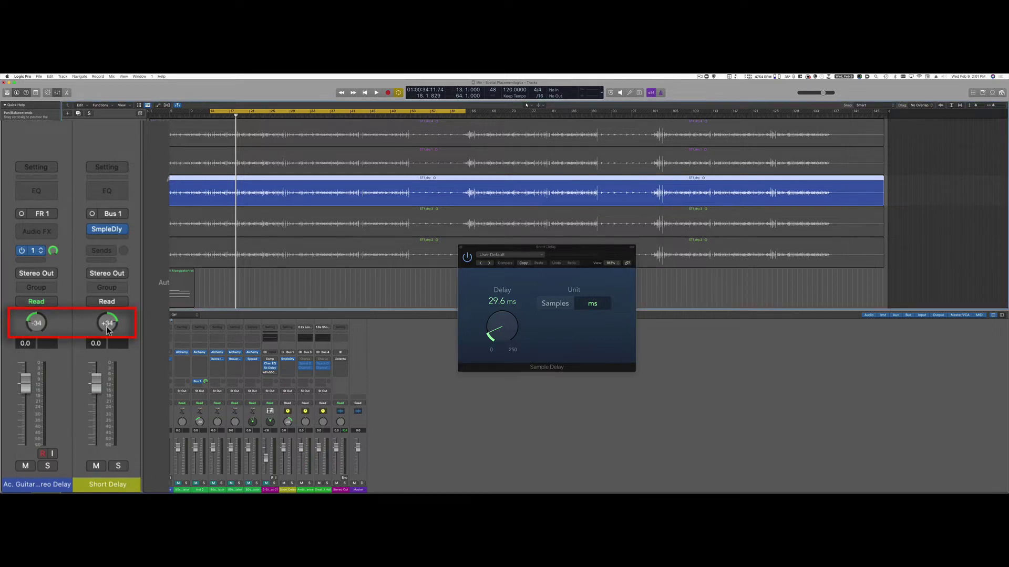
pyautogui.moveTo(109, 324)
pyautogui.mouseDown()
pyautogui.moveTo(108, 363)
pyautogui.moveTo(106, 326)
pyautogui.mouseUp()
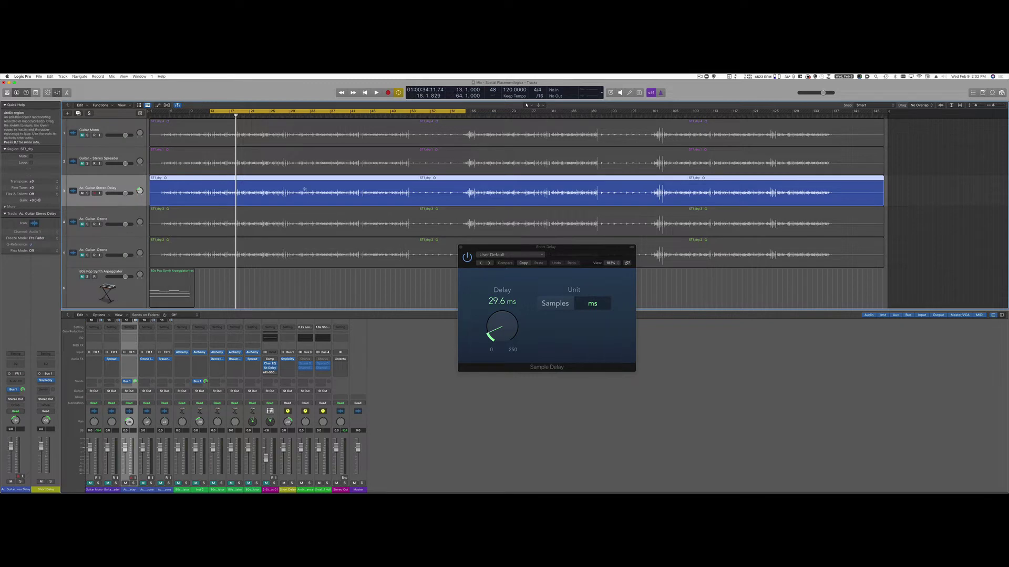
# Play the guitar from the cycle start with its panned short delay, then stop
pyautogui.press('space')
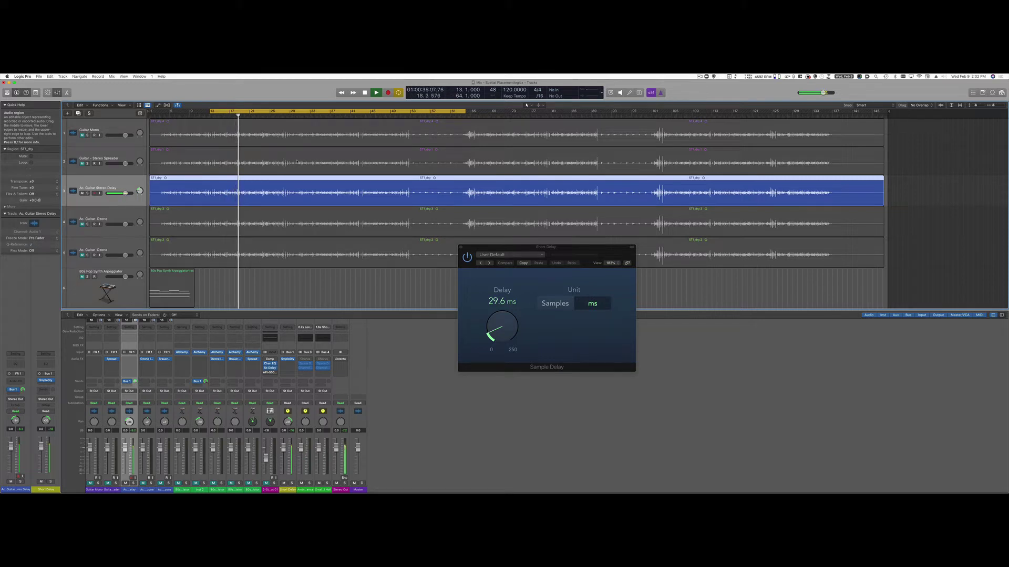
pyautogui.press('space')
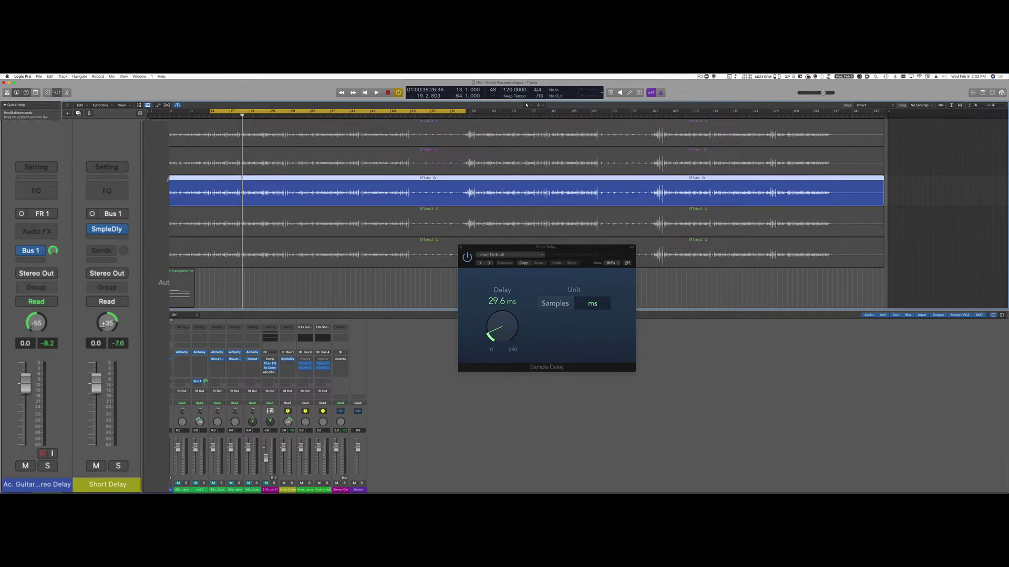
# Pan the Short Delay aux to about +51 and audition it against the guitar at -55
pyautogui.moveTo(103, 325); pyautogui.dragTo(48, 330)
pyautogui.moveTo(54, 247)
pyautogui.press('space')
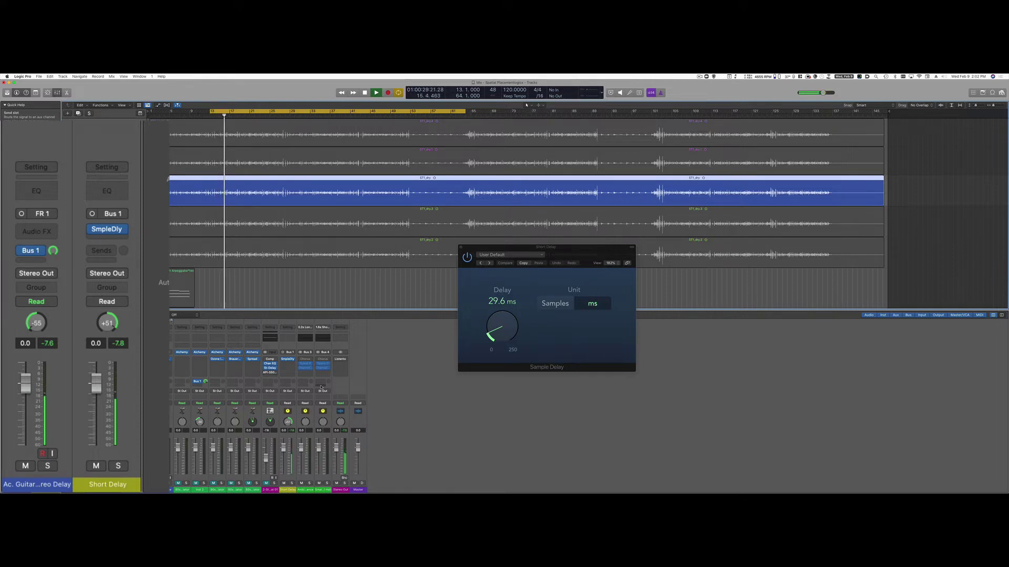
pyautogui.press('i')
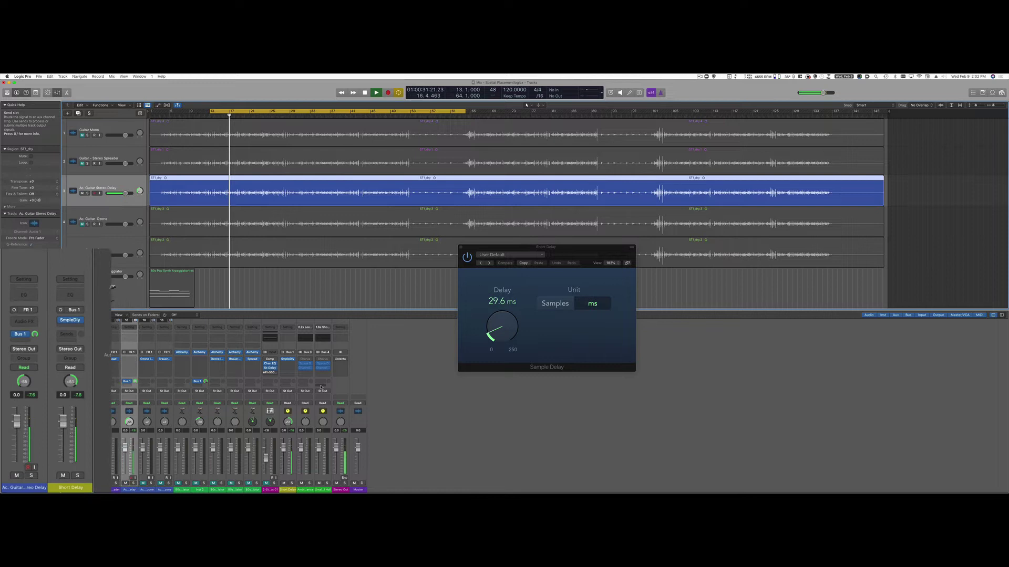
pyautogui.press('space')
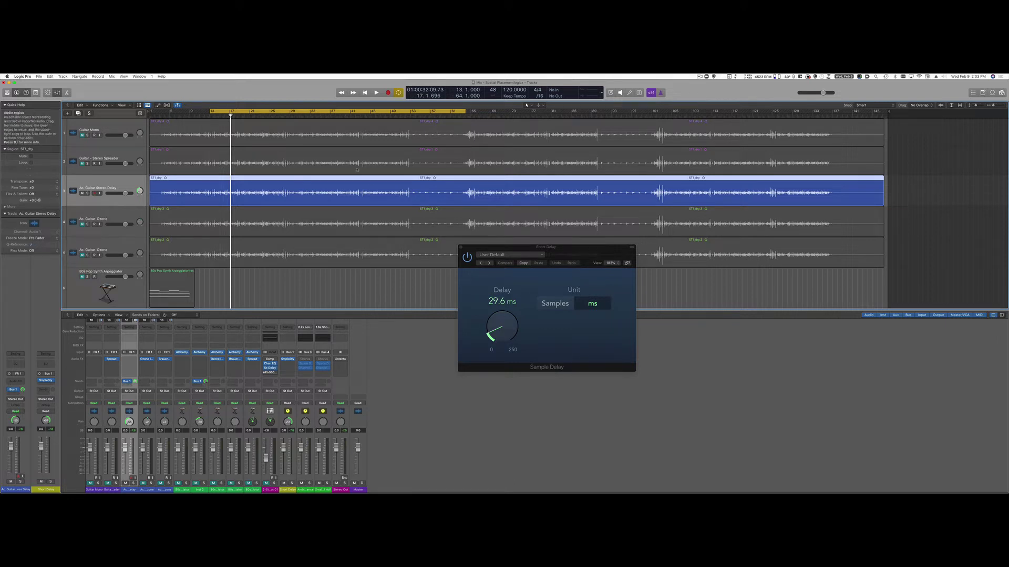
# Try Sample Delay times up to 74 ms during playback, settling at 26.0 ms
pyautogui.click(376, 93)
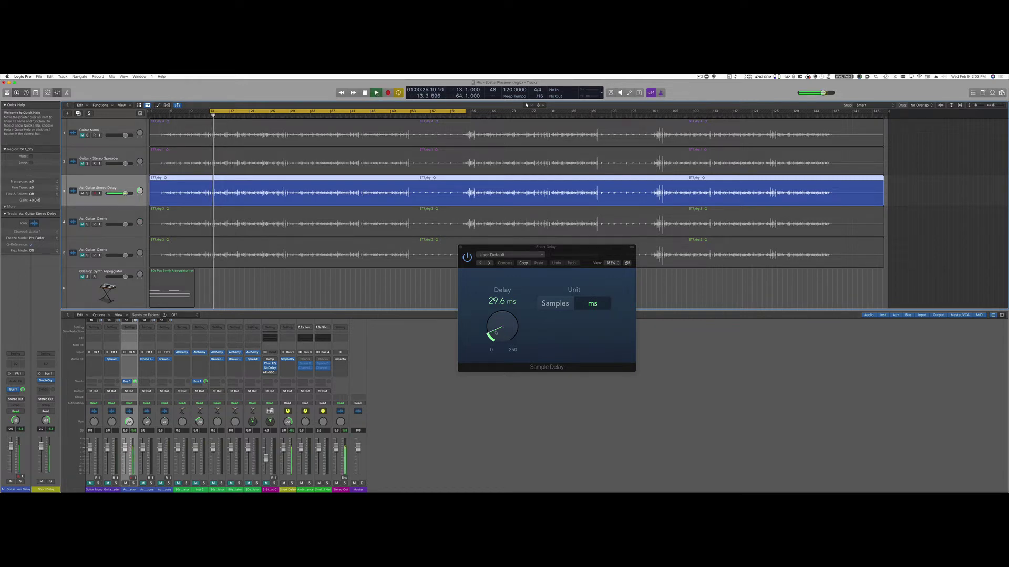
pyautogui.moveTo(497, 334); pyautogui.dragTo(500, 319)
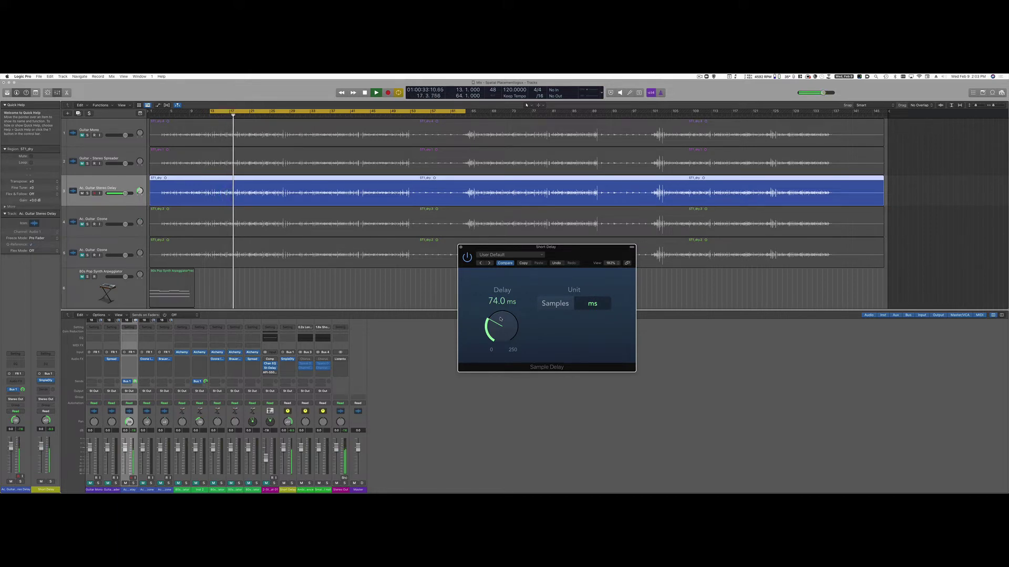
pyautogui.moveTo(501, 318); pyautogui.dragTo(499, 338)
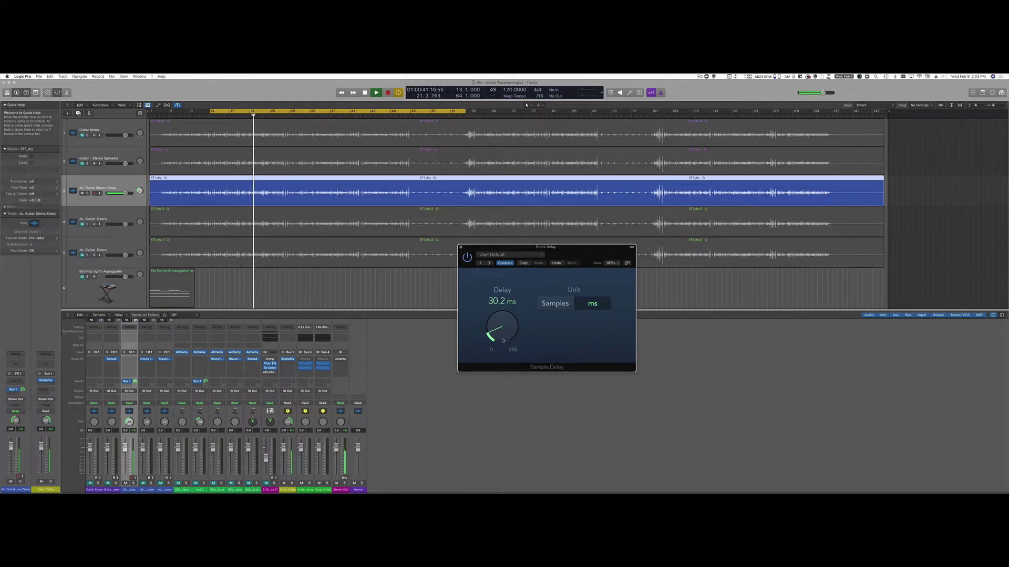
pyautogui.moveTo(502, 340); pyautogui.dragTo(502, 344)
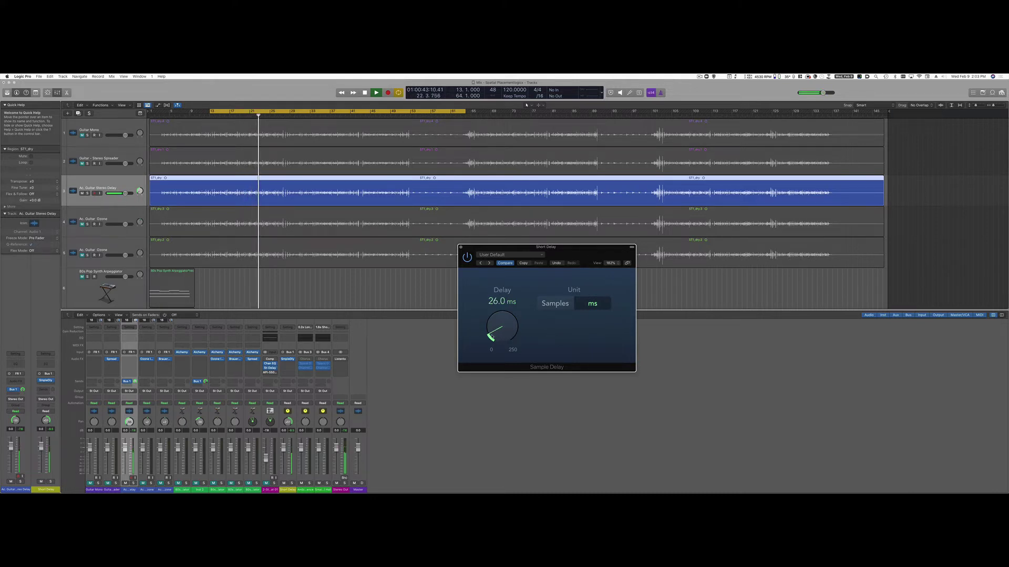
pyautogui.press('space')
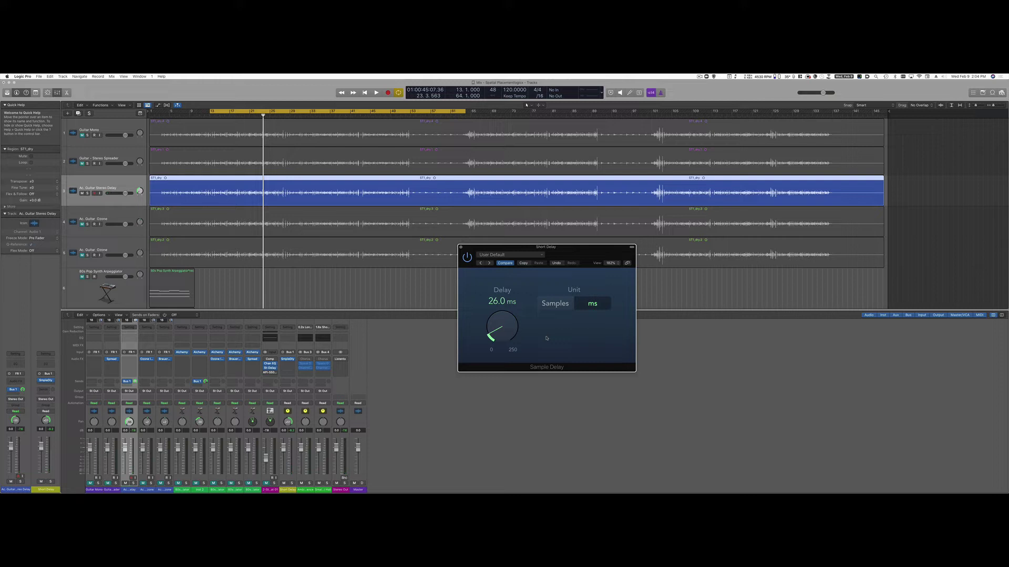
# Mute Ac. Guitar Stereo Delay, open Stereo Spread on the Guitar – Stereo Spreader track, close Sample Delay
pyautogui.click(82, 193)
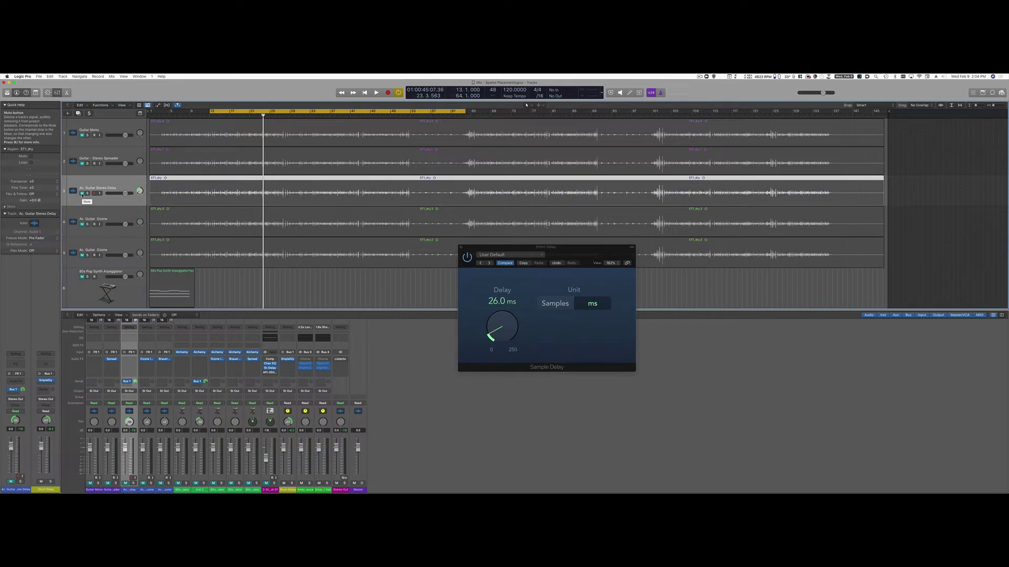
pyautogui.click(100, 157)
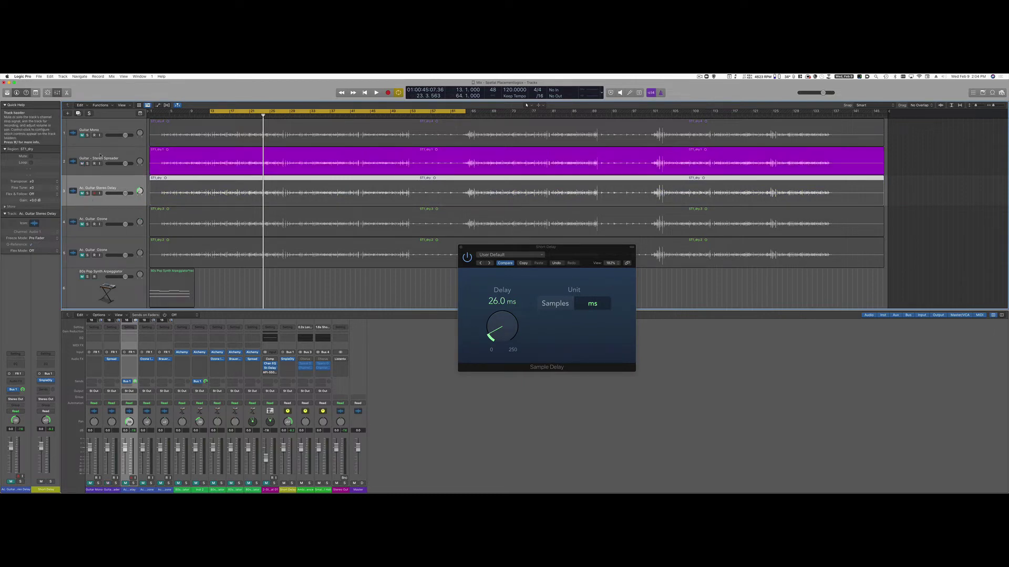
pyautogui.click(101, 156)
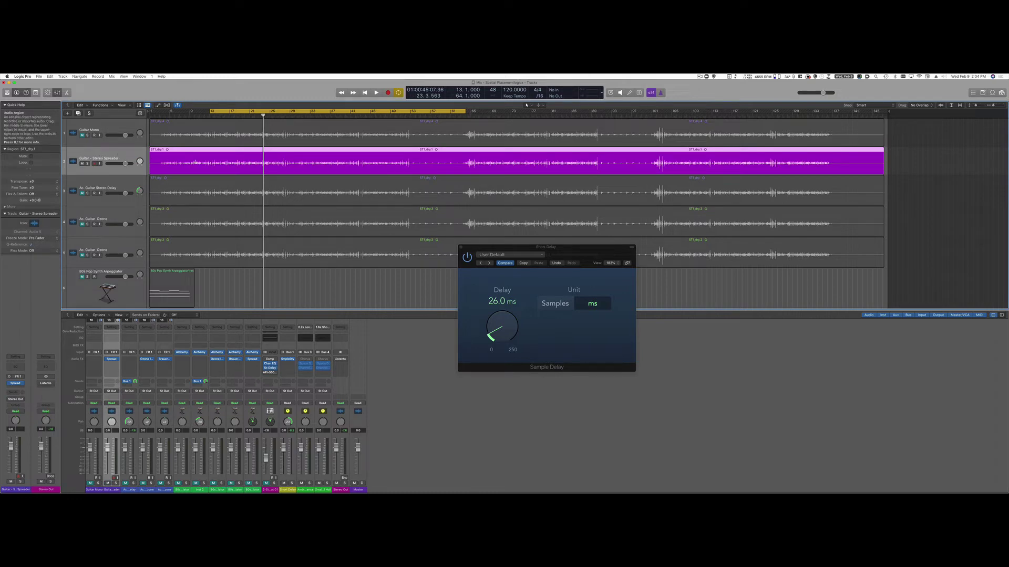
pyautogui.click(15, 384)
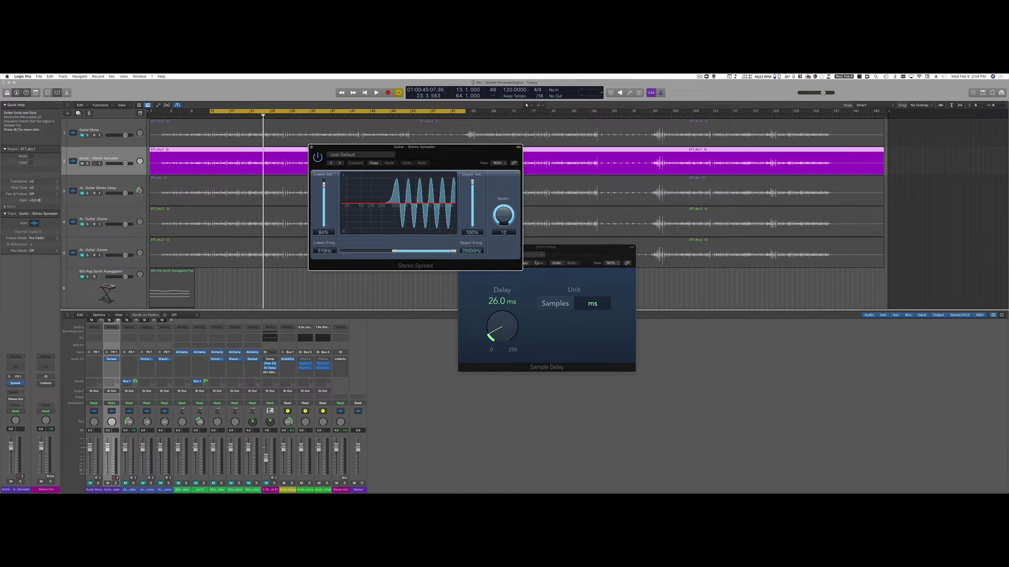
pyautogui.click(543, 249)
pyautogui.click(461, 247)
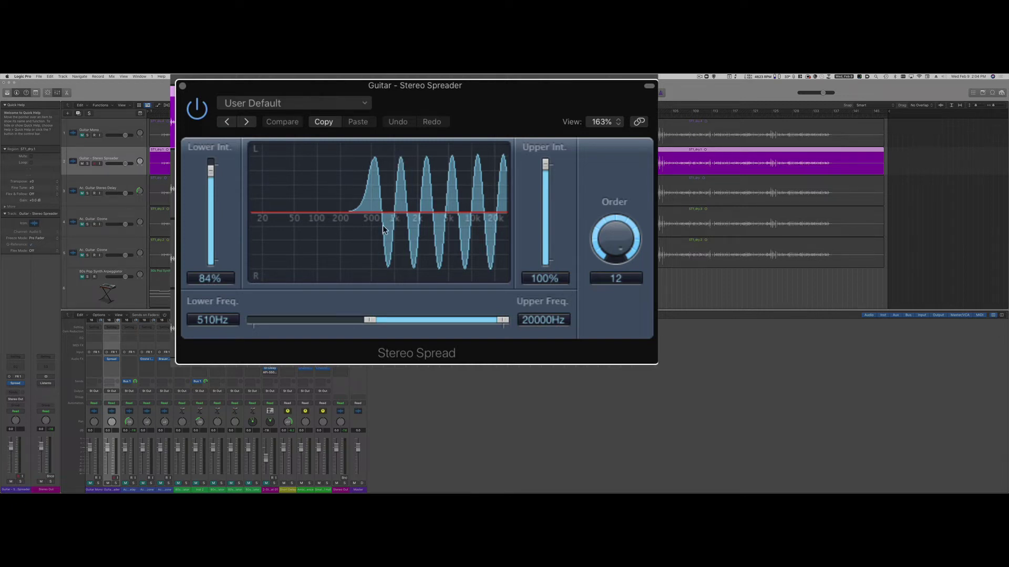
# Set Stereo Spread's lower frequency to 590 Hz, lower the upper limit, audition, and close it
pyautogui.moveTo(369, 318)
pyautogui.mouseDown()
pyautogui.moveTo(350, 318)
pyautogui.moveTo(374, 319)
pyautogui.mouseUp()
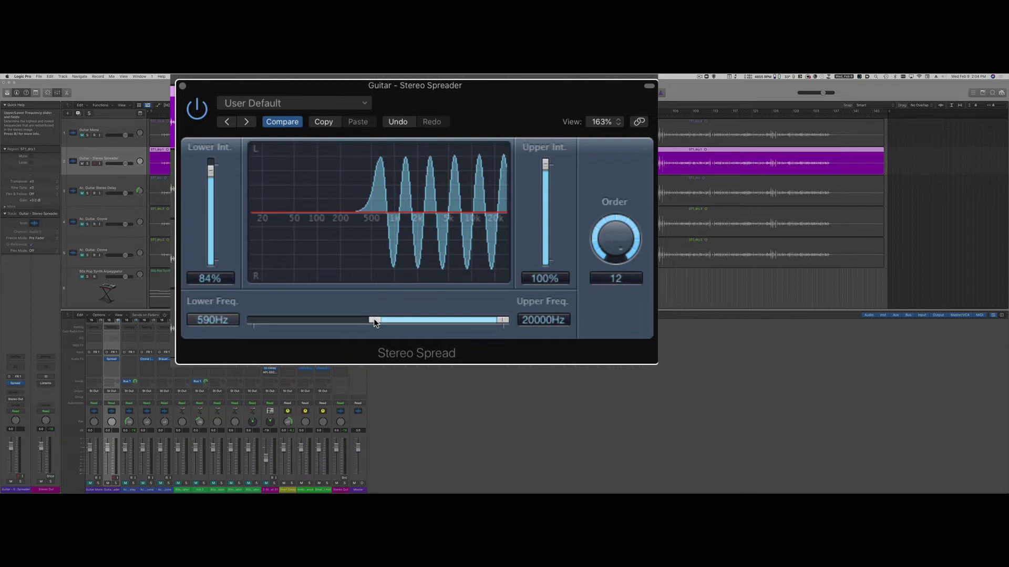
pyautogui.moveTo(501, 320)
pyautogui.mouseDown()
pyautogui.moveTo(424, 311)
pyautogui.moveTo(500, 322)
pyautogui.mouseUp()
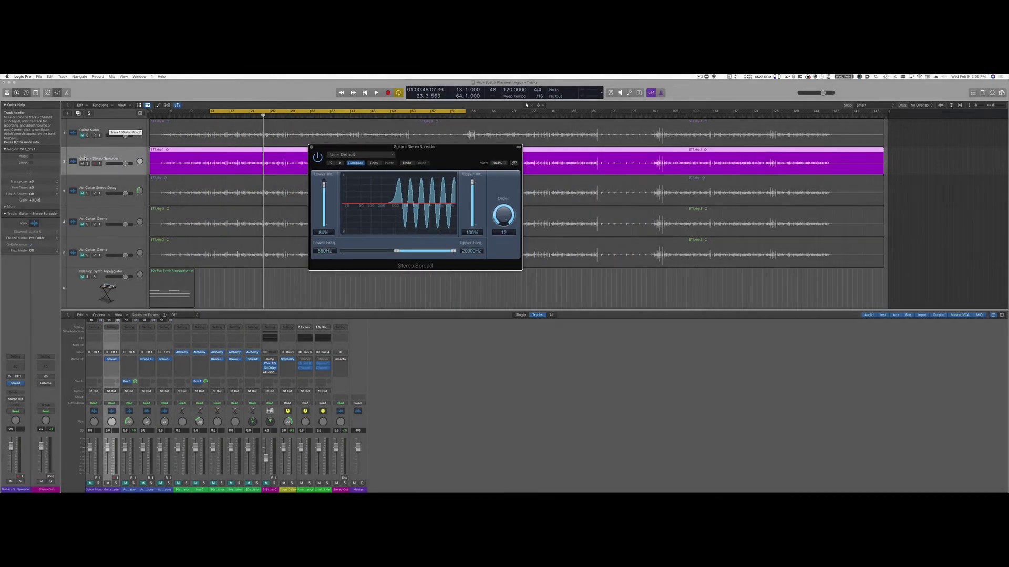
pyautogui.press('space')
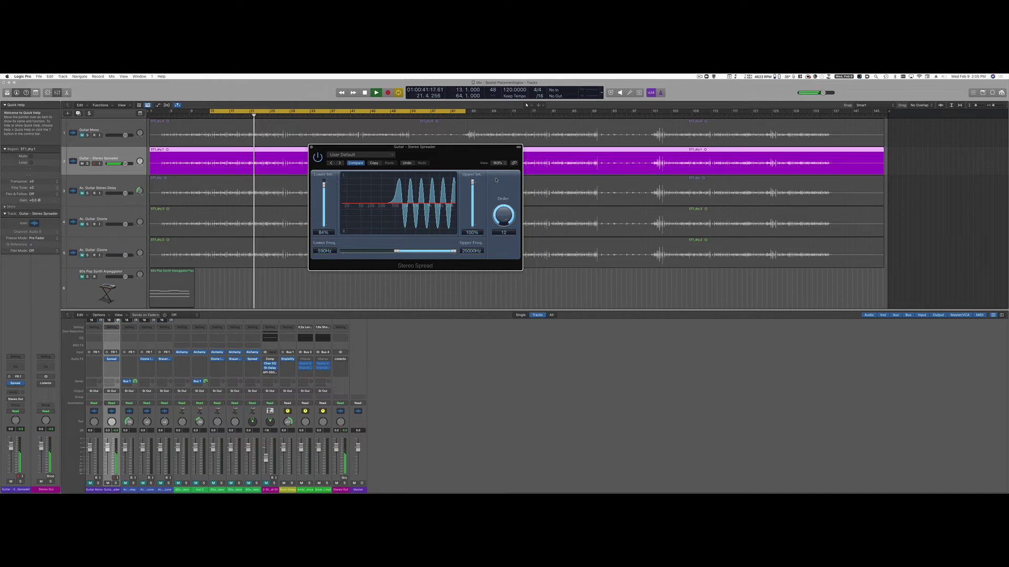
pyautogui.press('space')
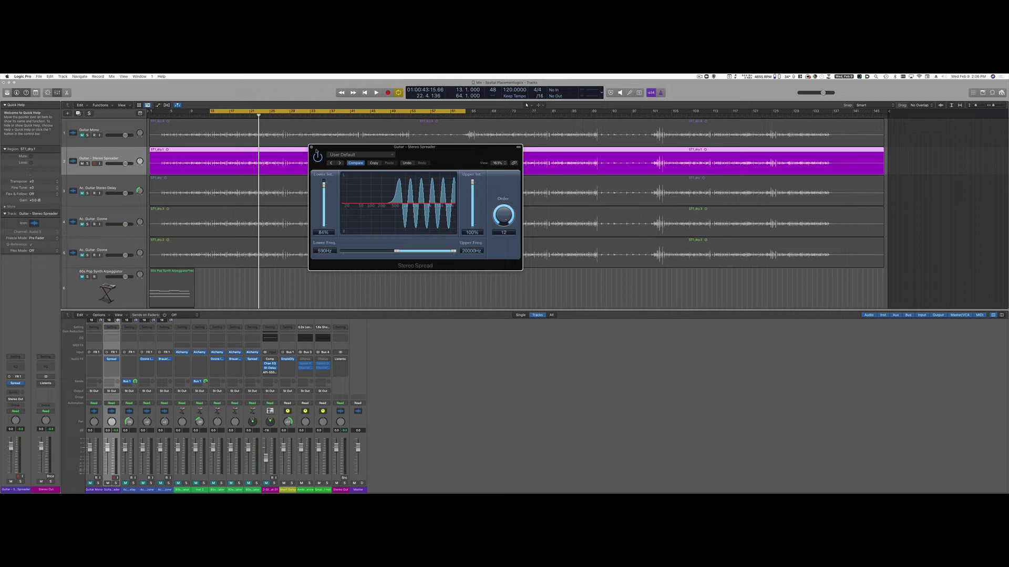
pyautogui.click(311, 148)
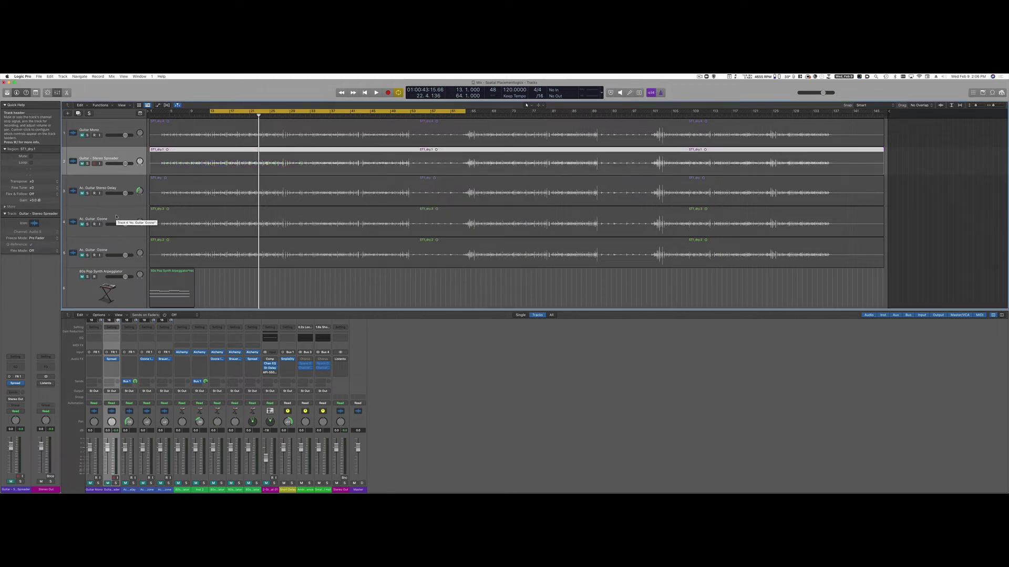
# Select the Ac. Guitar Ozone track and its region, then open its Ozone Imager 2 plug-in
pyautogui.click(116, 216)
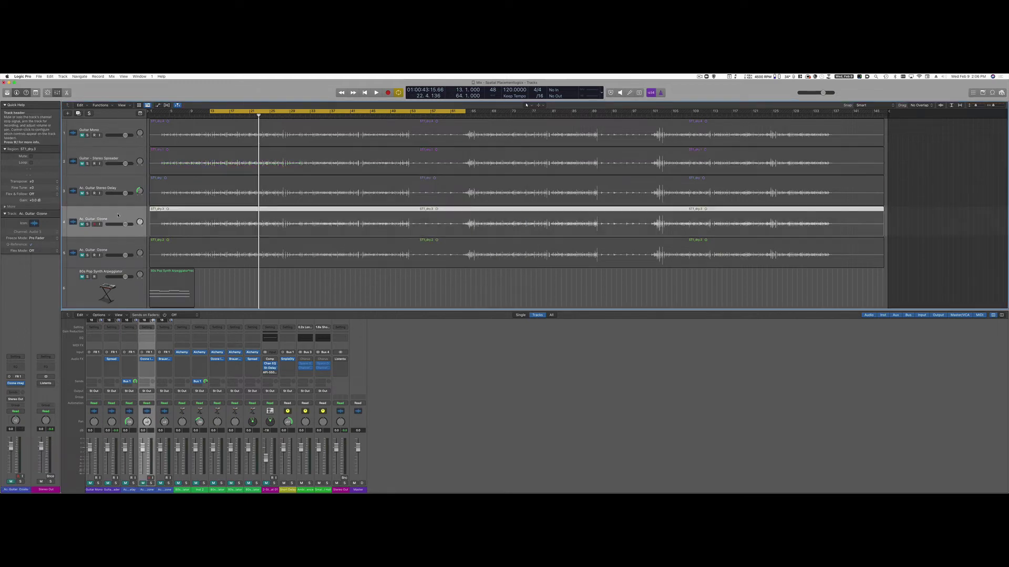
pyautogui.click(82, 225)
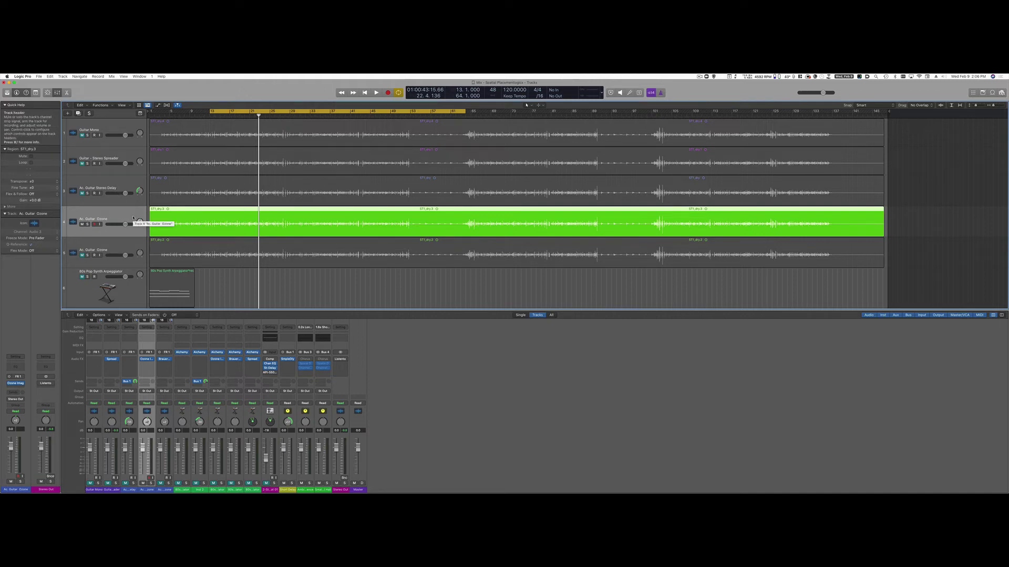
pyautogui.click(16, 383)
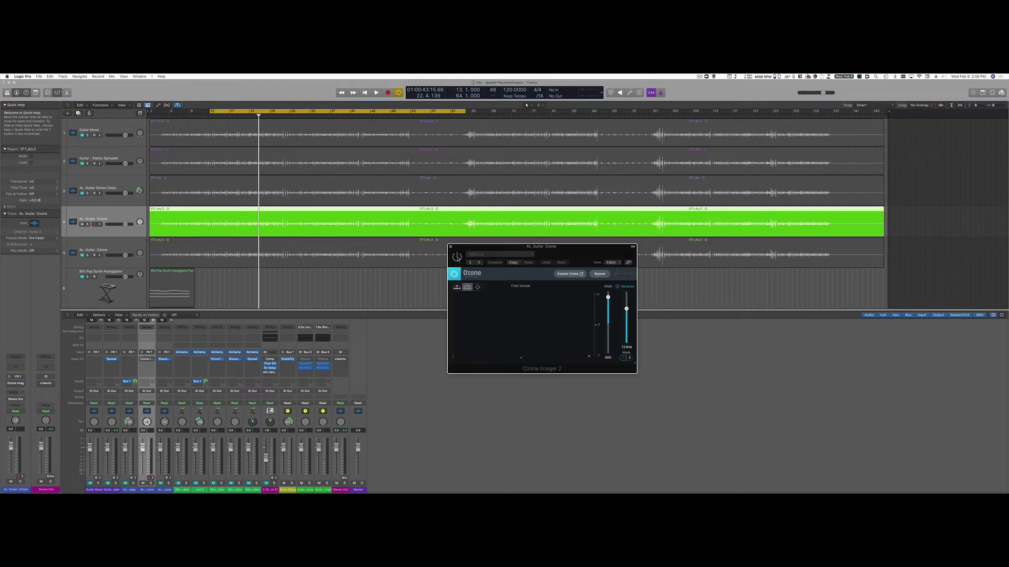
pyautogui.press('space')
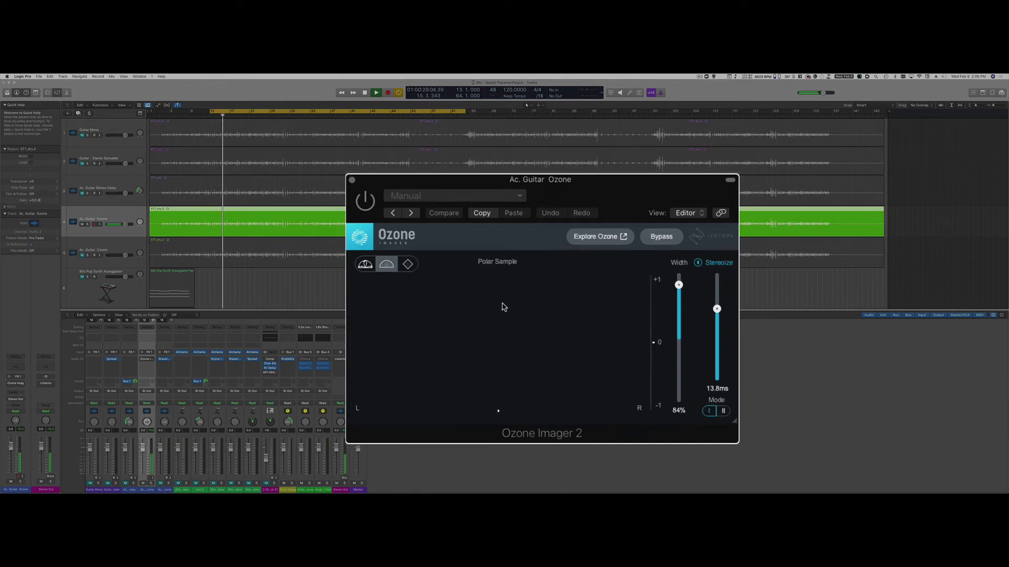
pyautogui.press('space')
pyautogui.press('space')
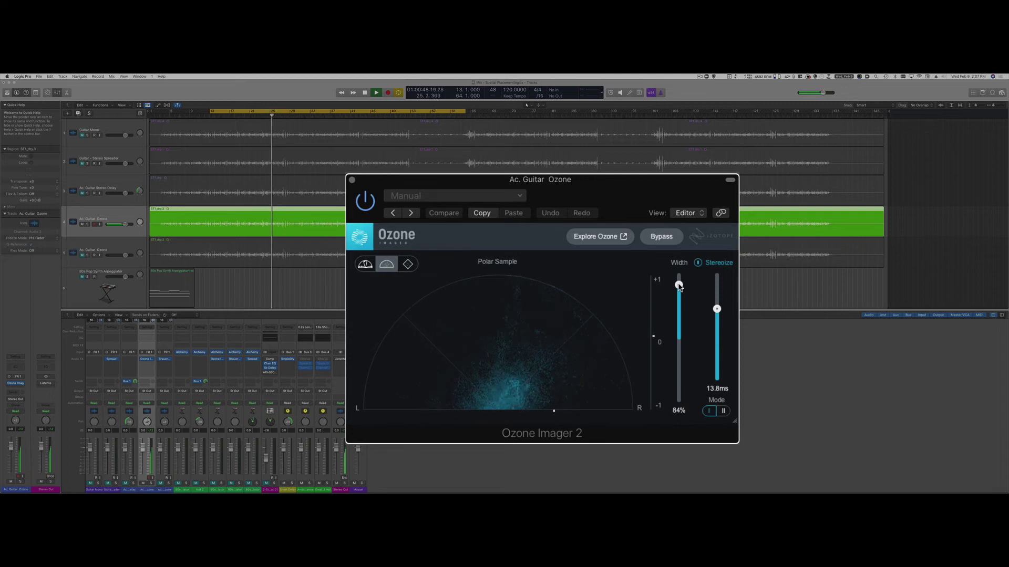
# Narrow the Ozone Imager width to near 0%, widen it back to 83%, and stop
pyautogui.moveTo(678, 285); pyautogui.dragTo(683, 343)
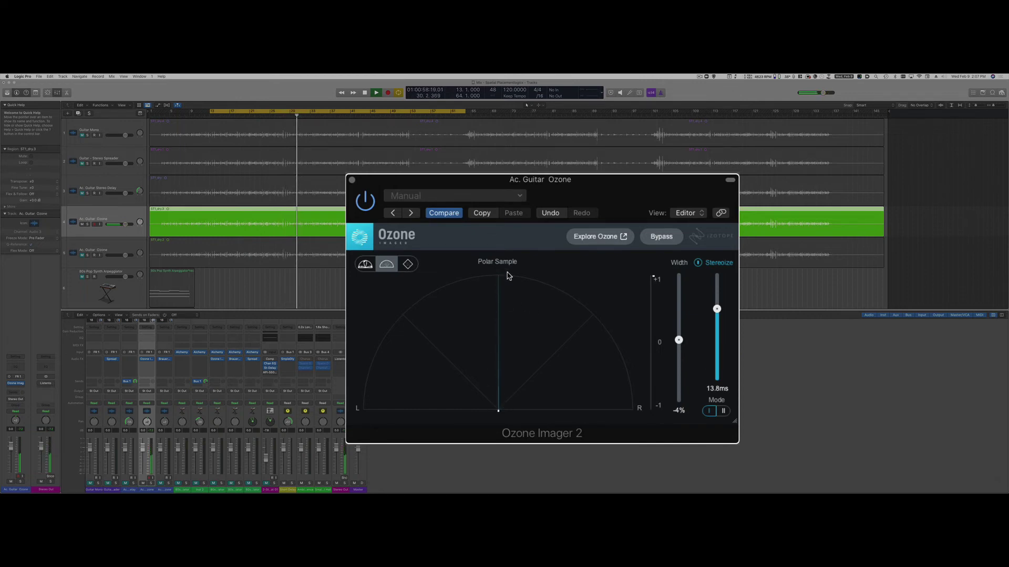
pyautogui.moveTo(678, 340); pyautogui.dragTo(679, 287)
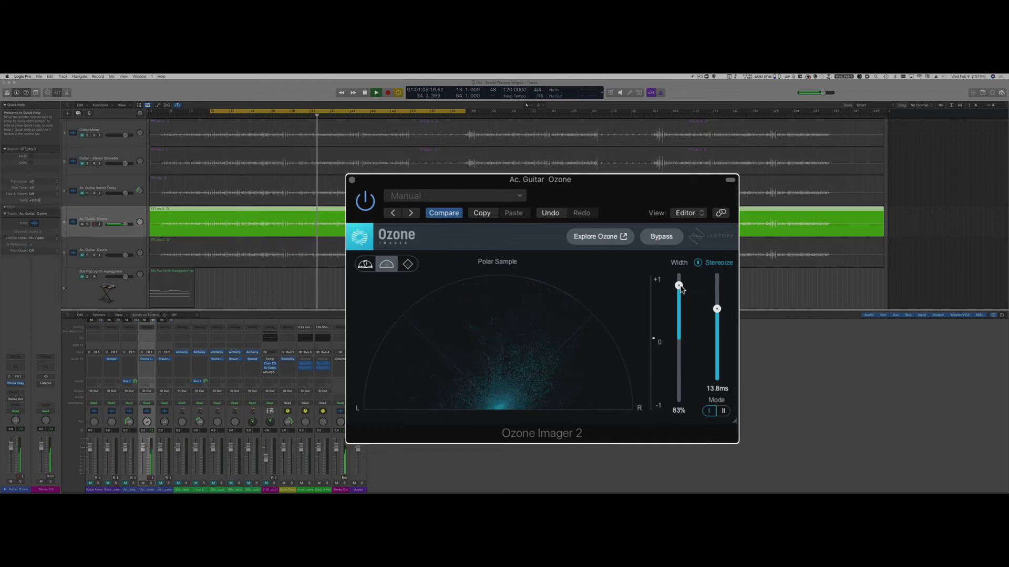
pyautogui.press('space')
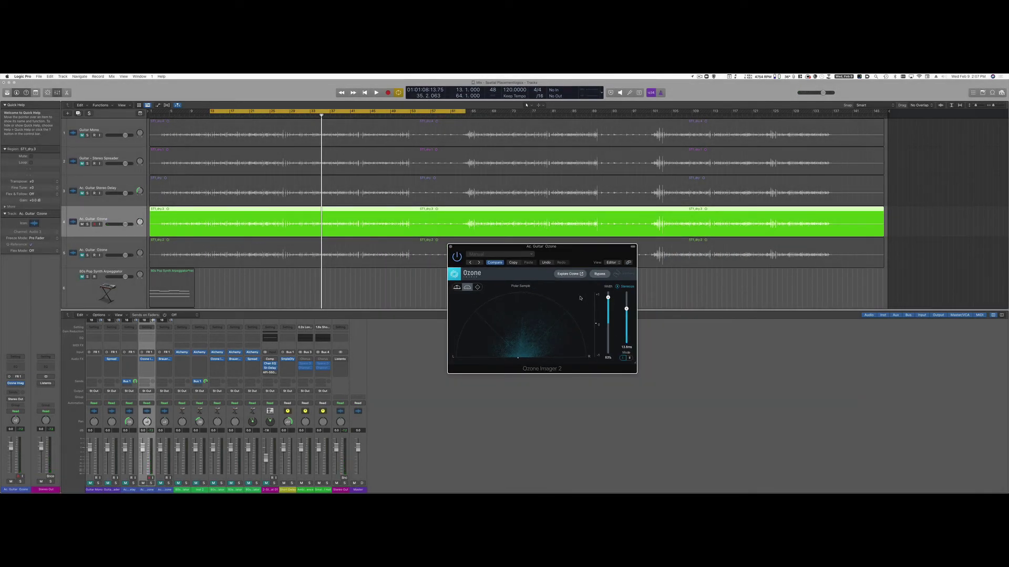
# Close Ozone Imager and open Brauer Motion with the MHB Jidders preset on the second acoustic guitar
pyautogui.click(450, 247)
pyautogui.click(109, 244)
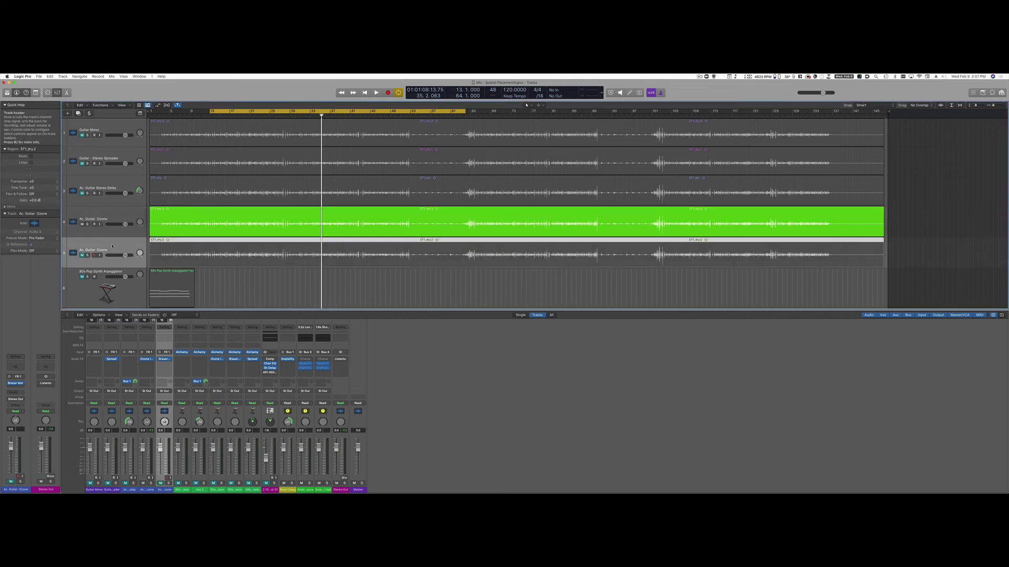
pyautogui.click(15, 384)
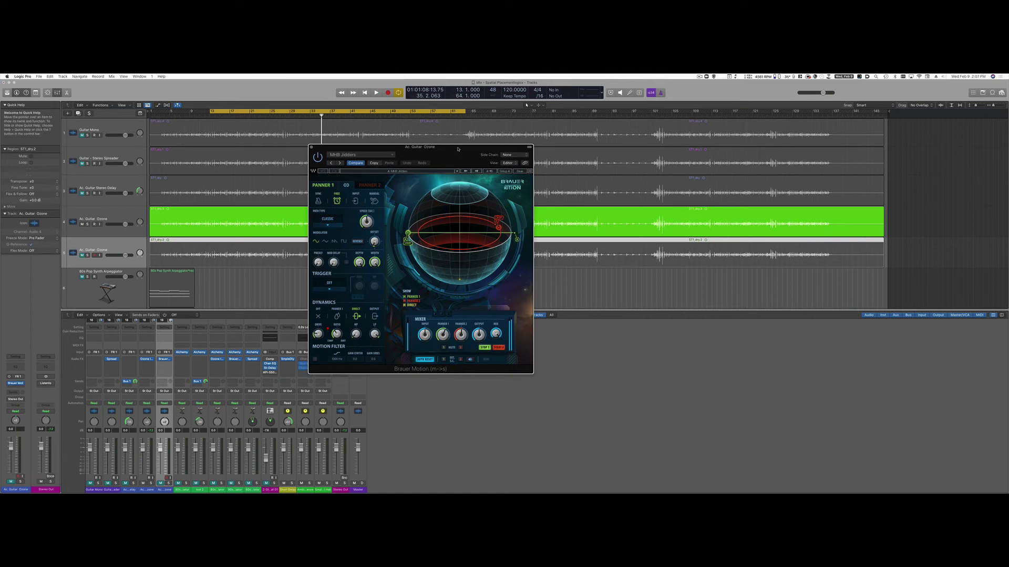
pyautogui.moveTo(457, 149); pyautogui.dragTo(444, 180)
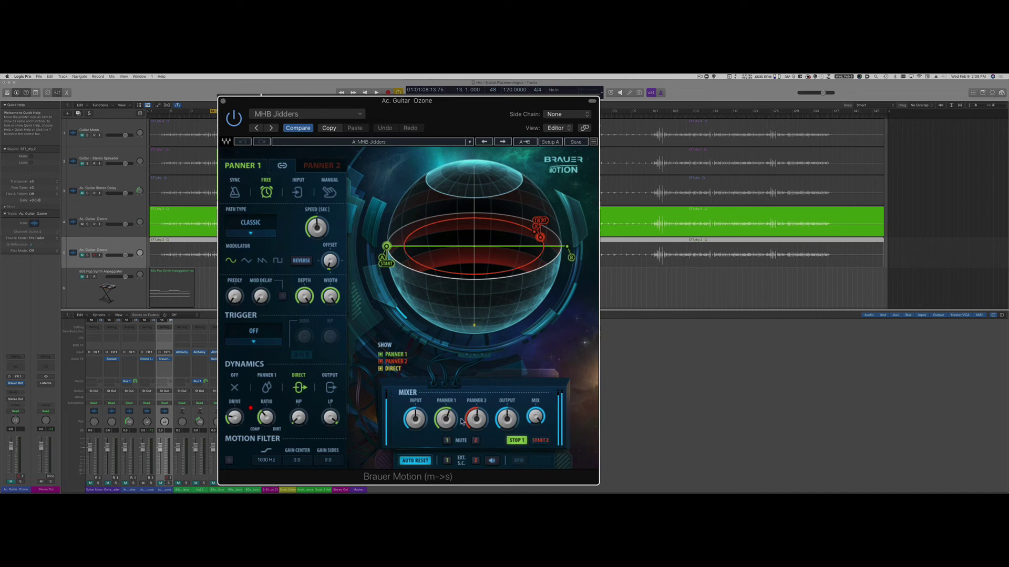
# Play the guitar track and set Panner 1's offset to 5.9, shifting the start point right
pyautogui.click(82, 256)
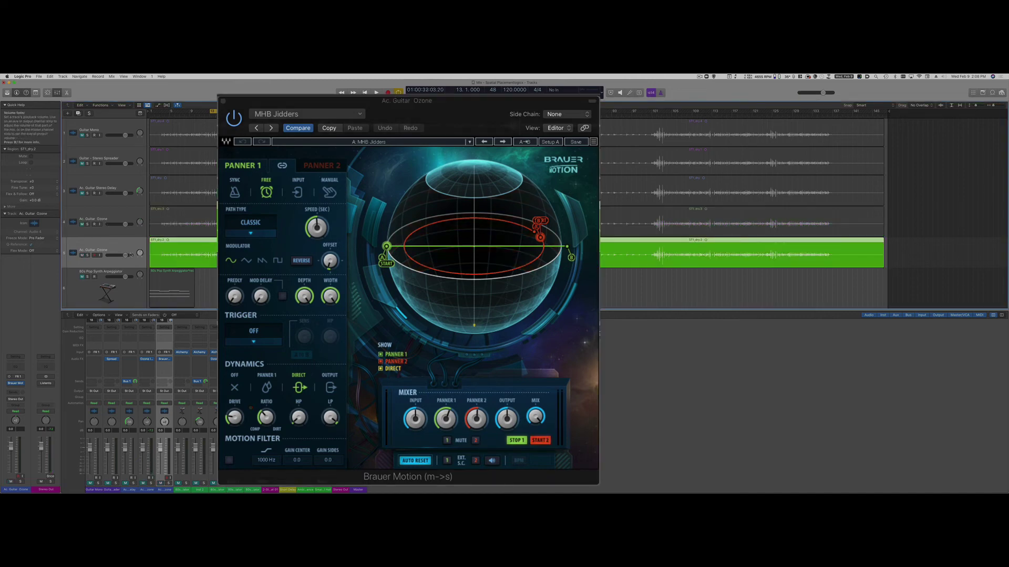
pyautogui.press('space')
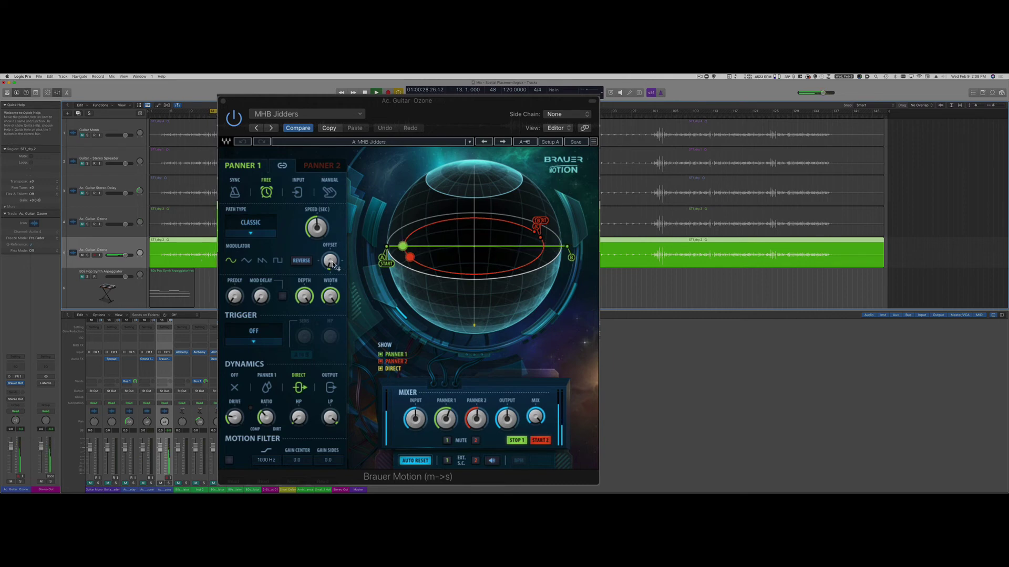
pyautogui.moveTo(329, 260); pyautogui.dragTo(329, 242)
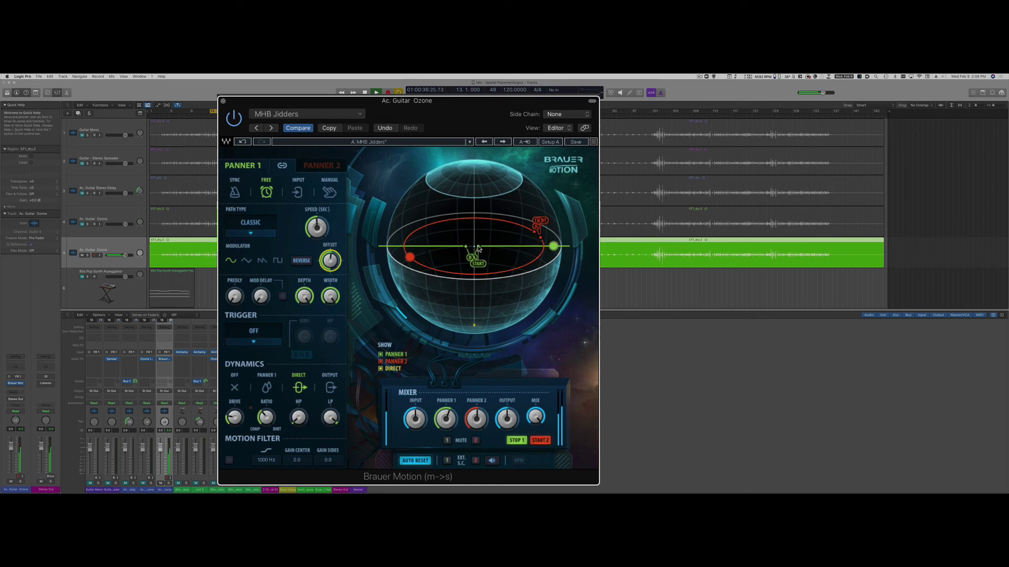
pyautogui.moveTo(478, 249)
pyautogui.mouseDown()
pyautogui.moveTo(492, 251)
pyautogui.moveTo(450, 252)
pyautogui.mouseUp()
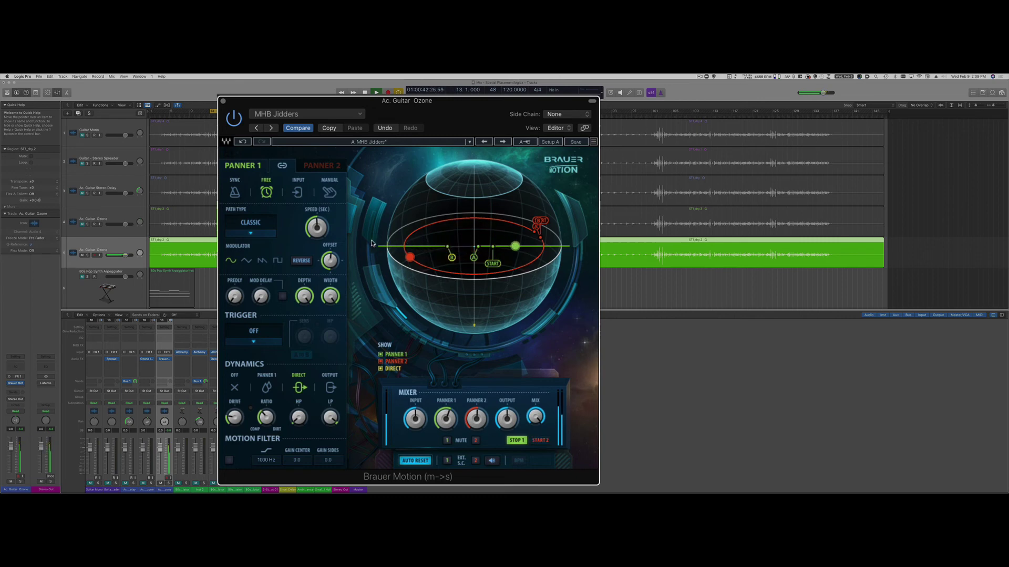
# Sync the panner to tempo and switch its path type to Circle, then stop playback
pyautogui.click(237, 192)
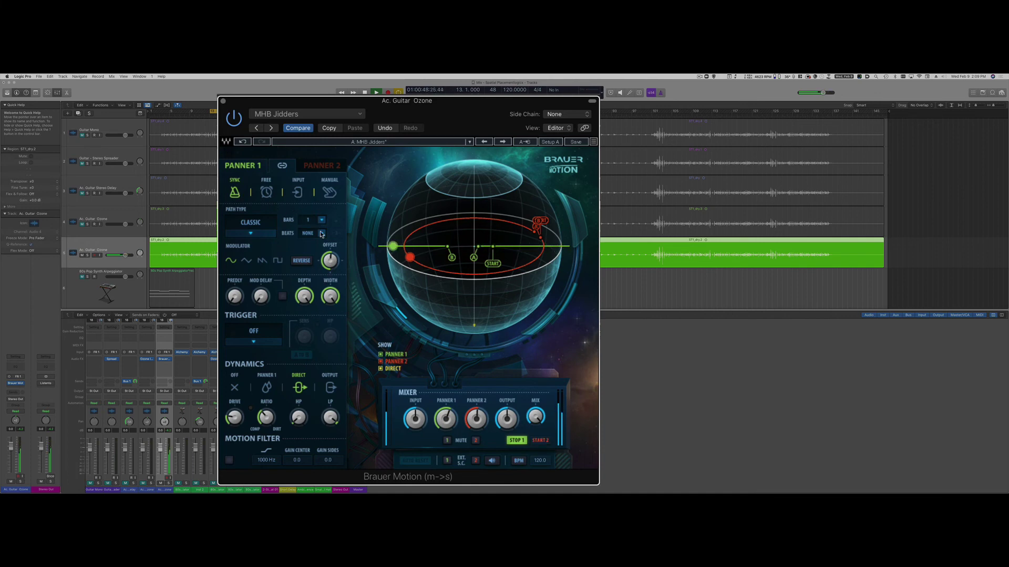
pyautogui.click(263, 236)
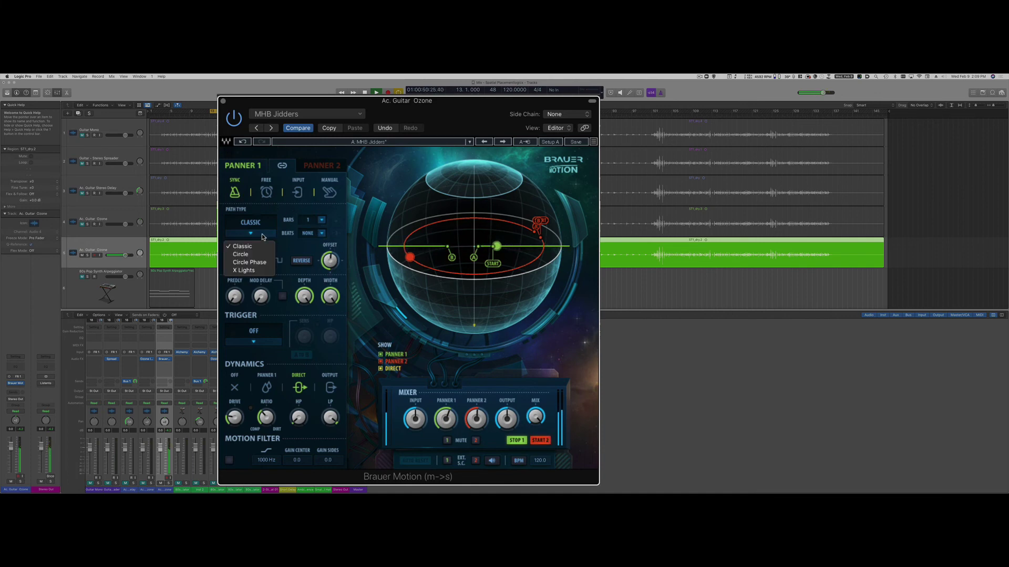
pyautogui.click(261, 255)
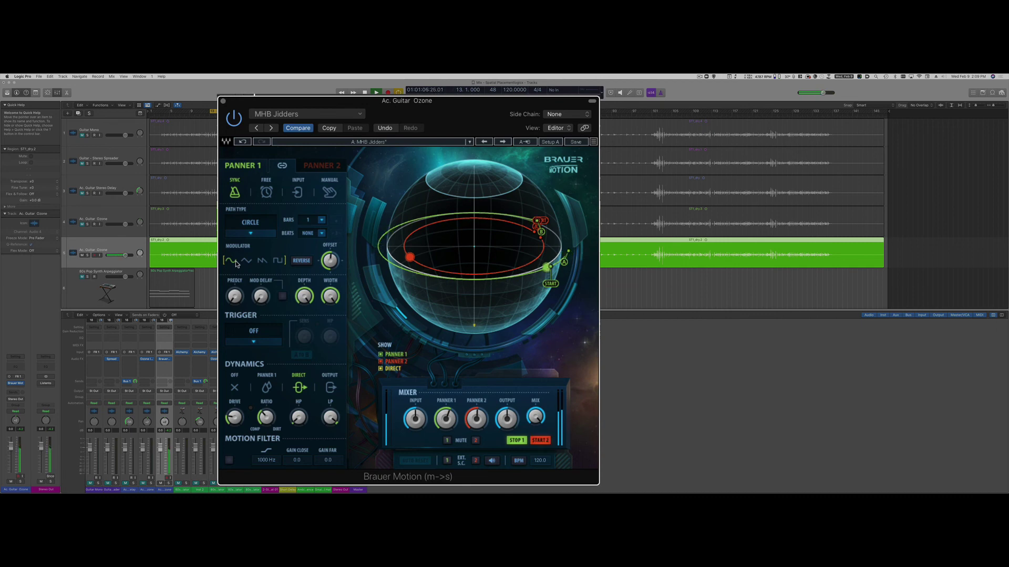
pyautogui.press('space')
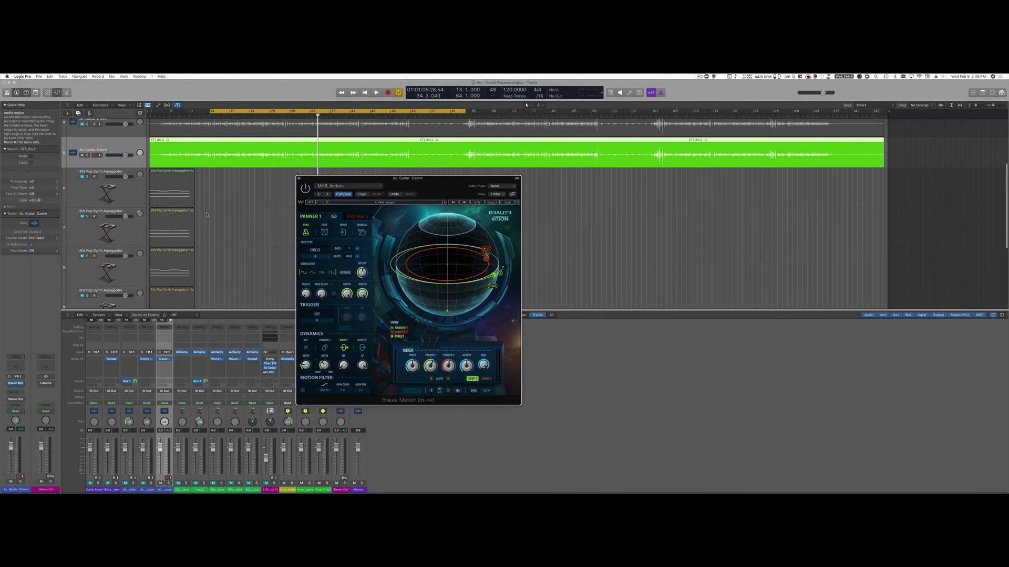
# Select the 80s Pop Synth Arpeggiator region and play it to hear Brauer Motion's Wide Phase panning
pyautogui.scroll(-3, 207, 214)
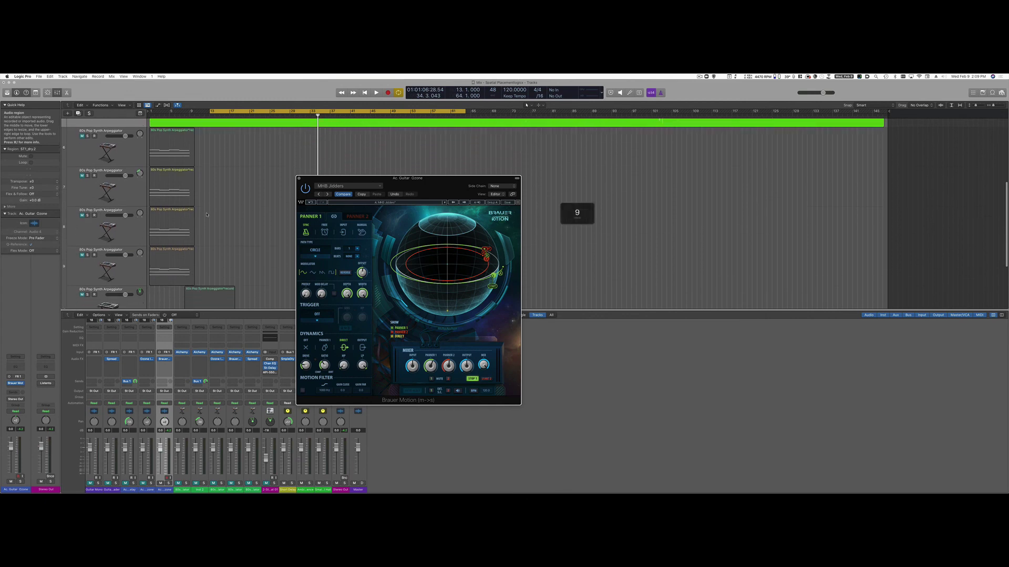
pyautogui.click(181, 227)
pyautogui.press('space')
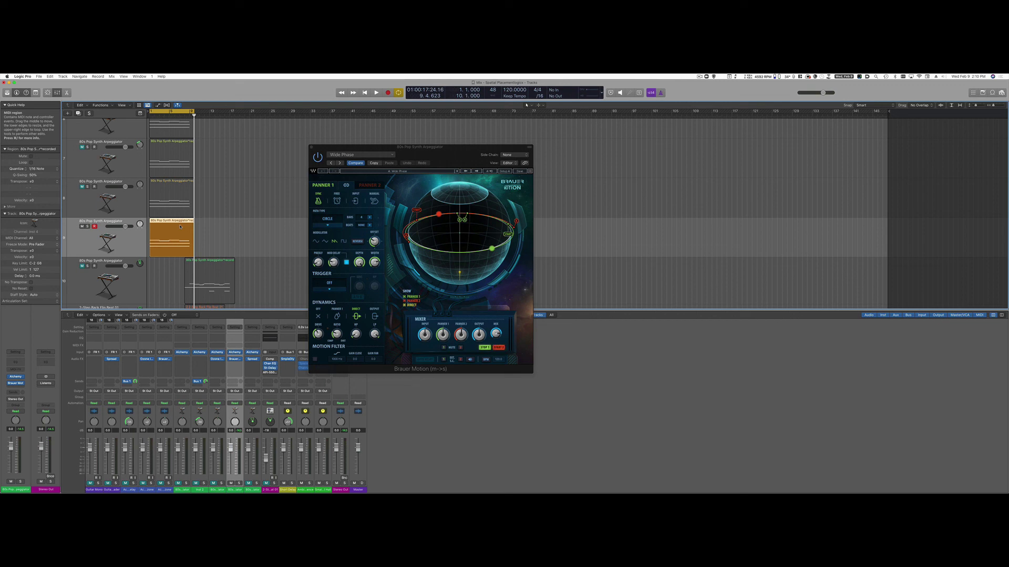
pyautogui.scroll(5, 180, 227)
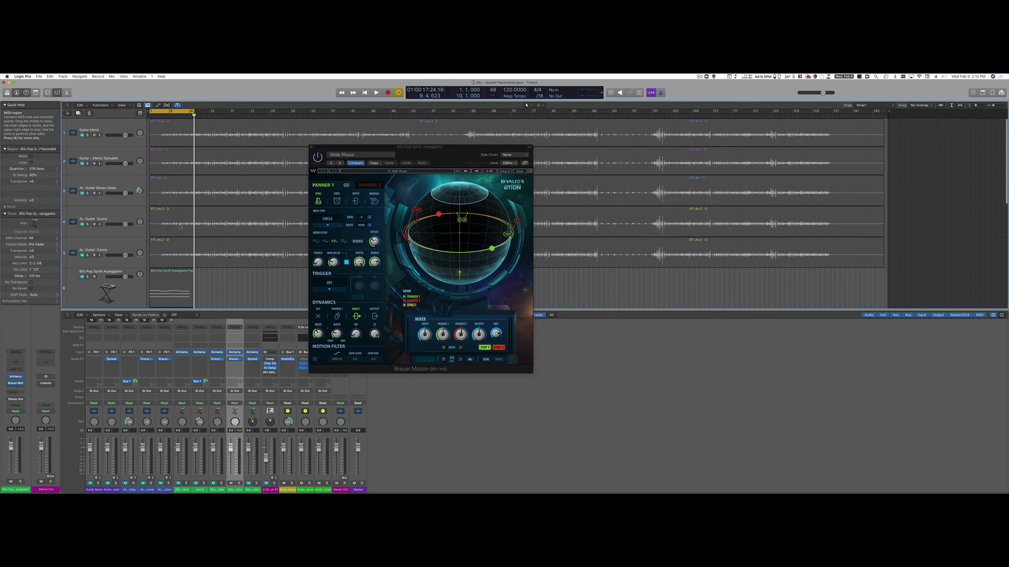